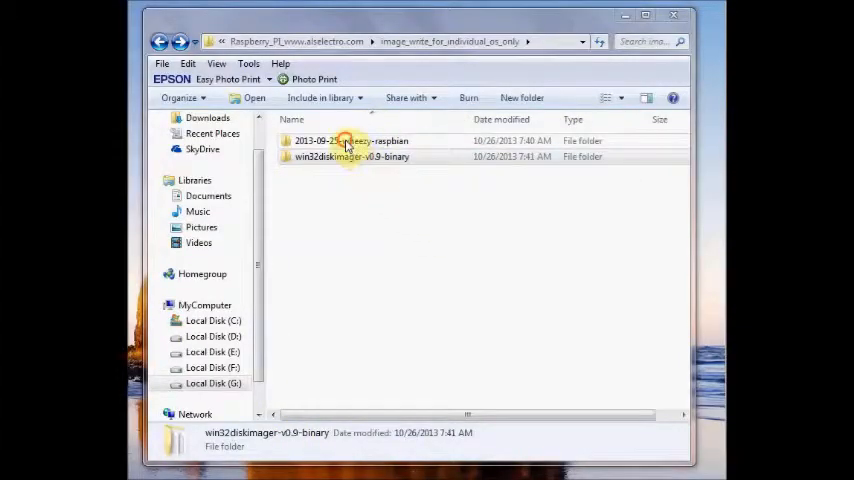
# Browse into the 2013-09-25-wheezy-raspbian folder to view the Raspbian .img file, then return to the parent folder
pyautogui.click(348, 141)
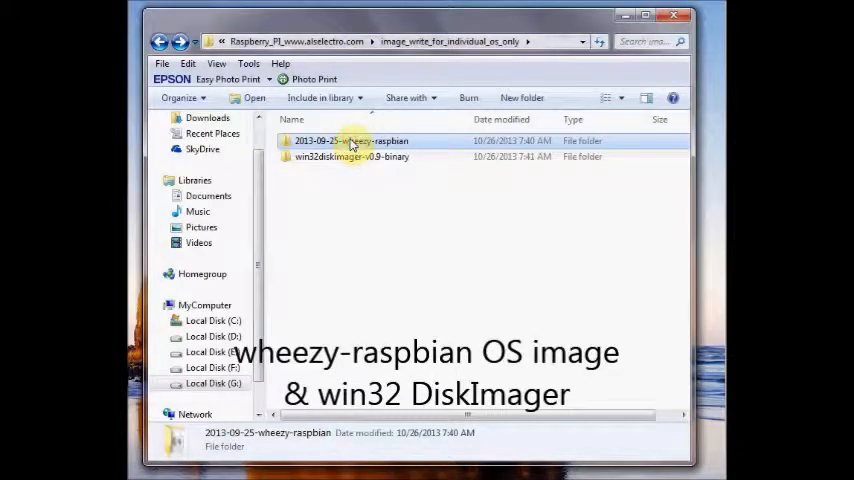
pyautogui.doubleClick(305, 143)
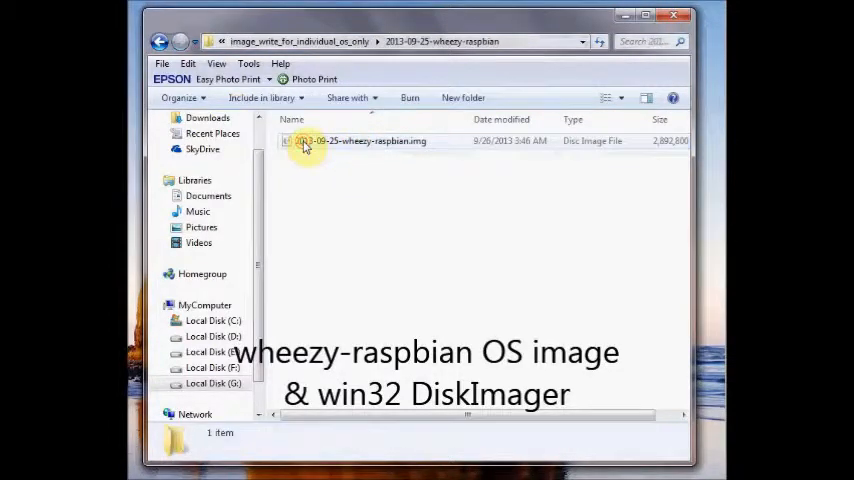
pyautogui.click(420, 145)
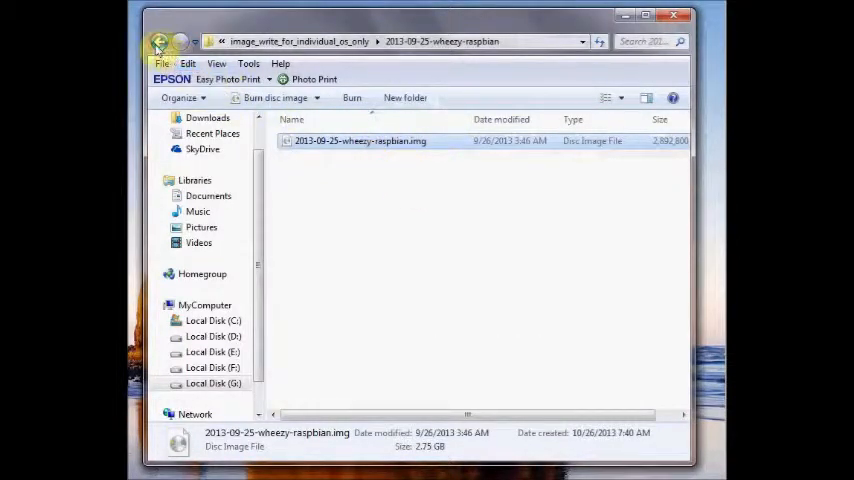
pyautogui.click(159, 41)
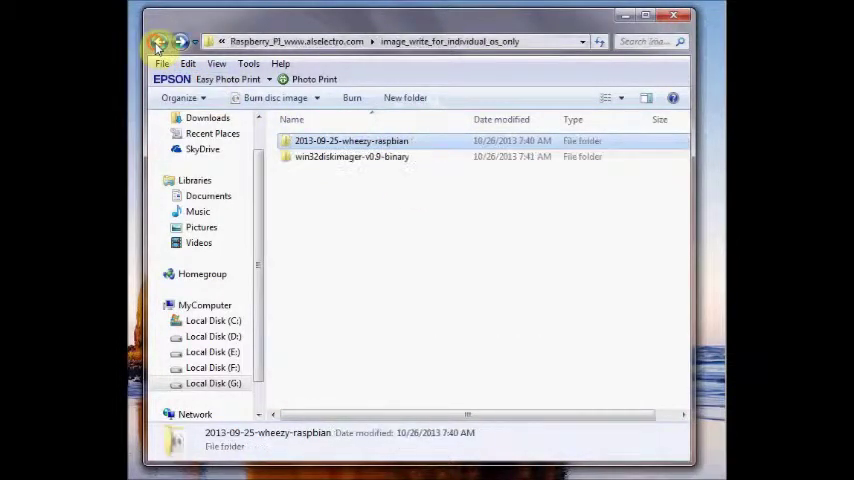
# Look inside the win32diskimager-v0.9-binary folder listing Win32DiskImager.exe
pyautogui.doubleClick(352, 158)
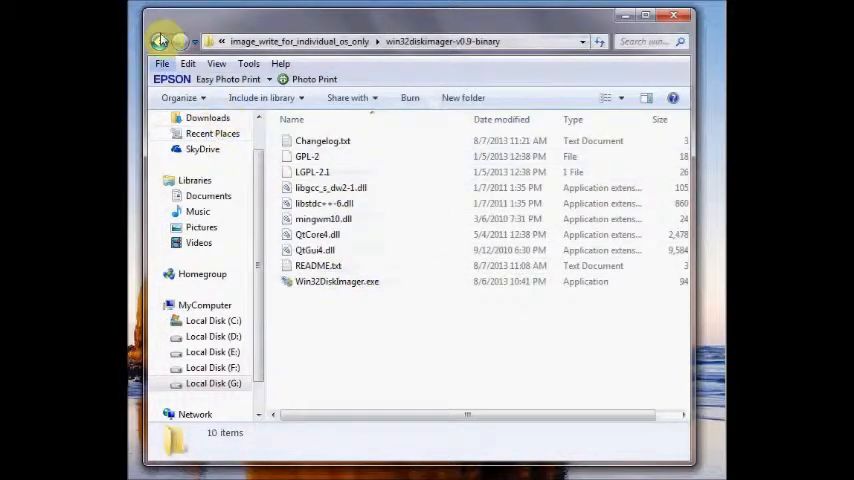
pyautogui.click(159, 41)
# Launch Win32 Disk Imager and move its window fully into view
pyautogui.doubleClick(340, 158)
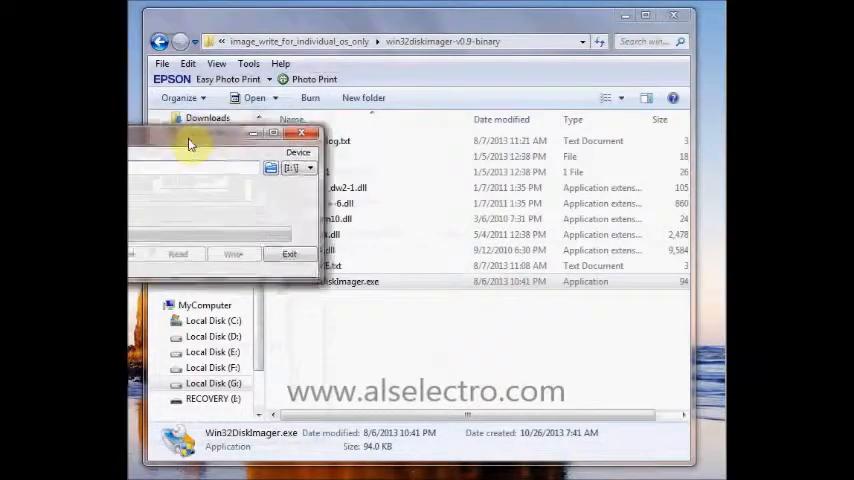
pyautogui.moveTo(195, 140)
pyautogui.mouseDown()
pyautogui.moveTo(456, 147)
pyautogui.moveTo(443, 143)
pyautogui.mouseUp()
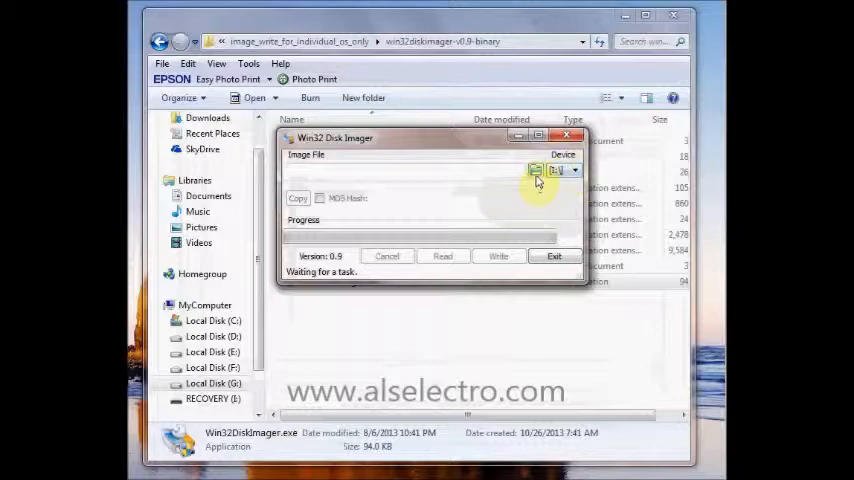
# Browse from the image chooser into the wheezy-raspbian download folder
pyautogui.click(537, 172)
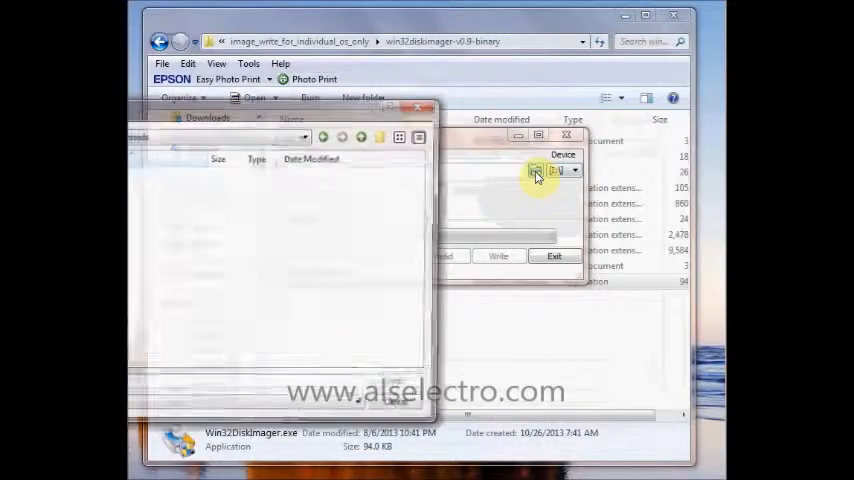
pyautogui.moveTo(417, 122)
pyautogui.mouseDown()
pyautogui.moveTo(383, 122)
pyautogui.moveTo(570, 118)
pyautogui.mouseUp()
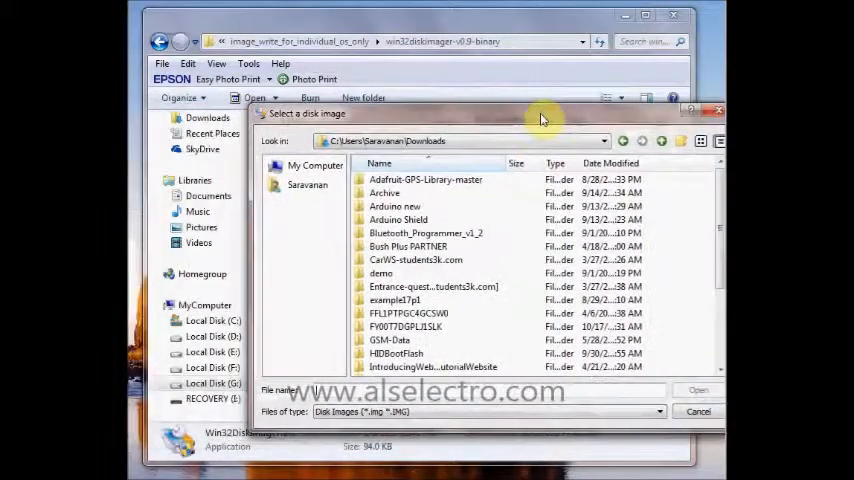
pyautogui.doubleClick(410, 191)
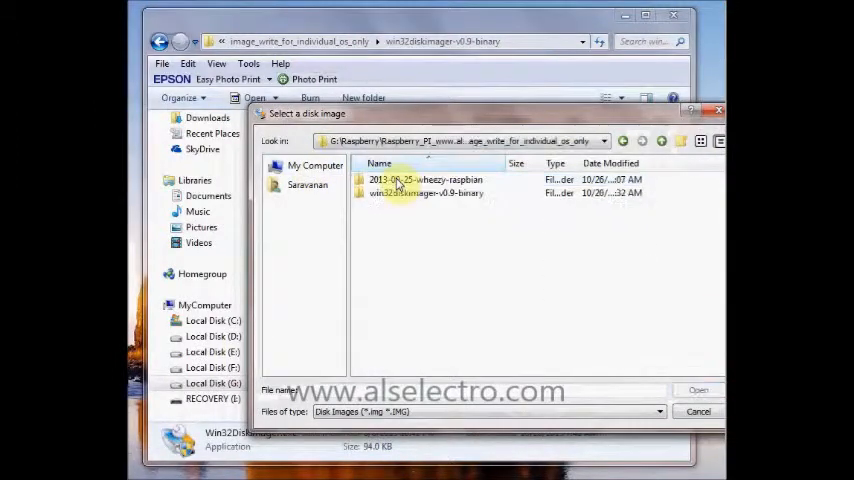
pyautogui.doubleClick(407, 181)
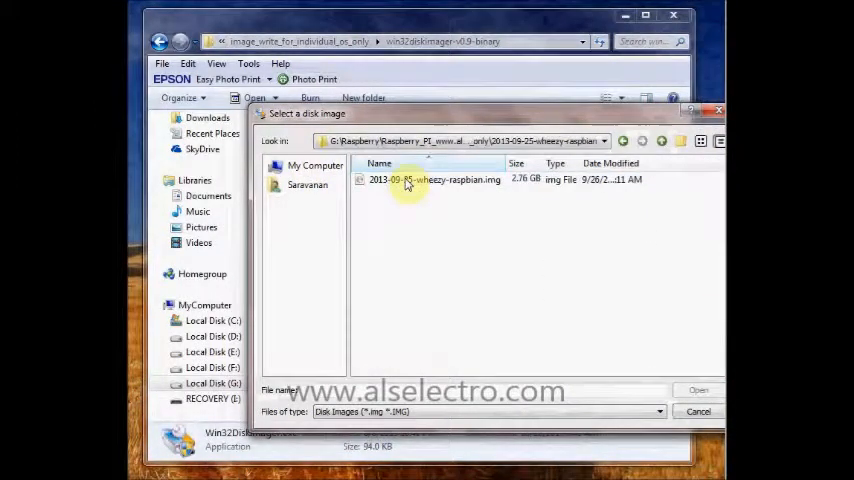
pyautogui.moveTo(470, 117)
pyautogui.mouseDown()
pyautogui.moveTo(415, 110)
pyautogui.moveTo(422, 97)
pyautogui.mouseUp()
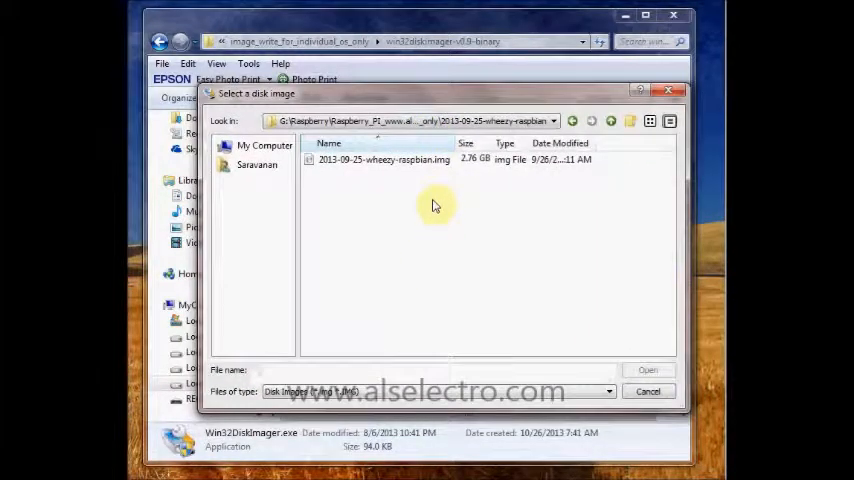
# Load 2013-09-25-wheezy-raspbian.img as the image file with drive I: as the device
pyautogui.click(388, 162)
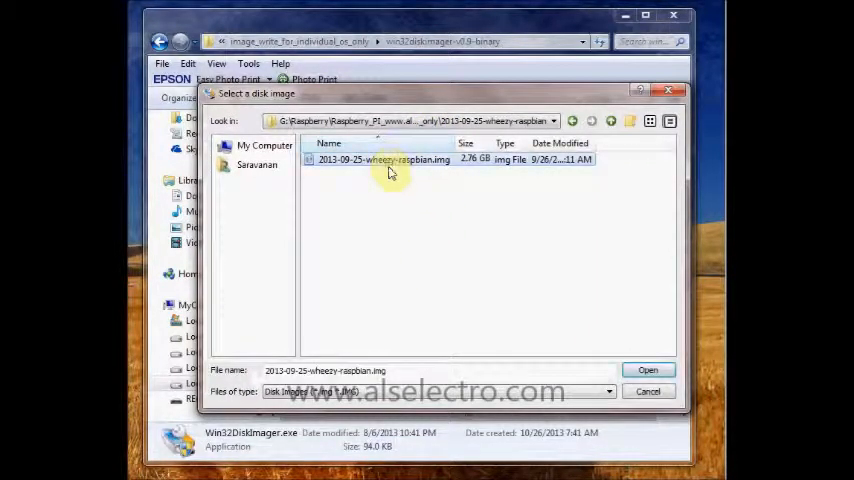
pyautogui.click(648, 370)
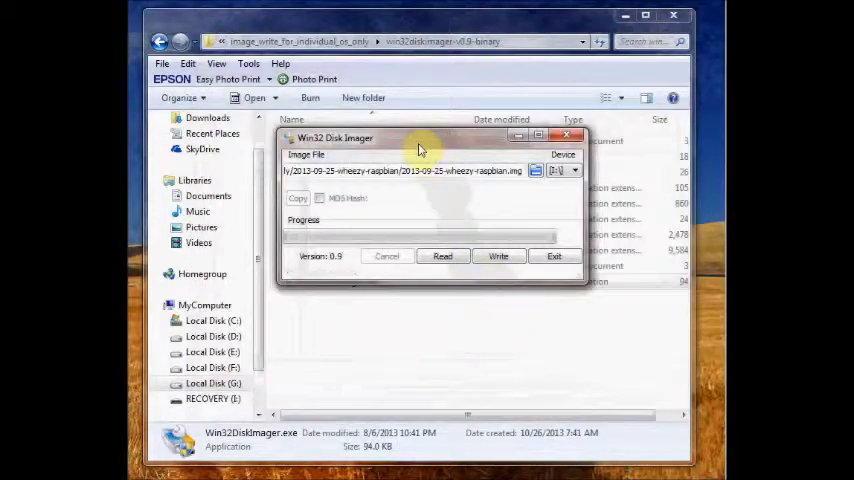
pyautogui.moveTo(420, 150); pyautogui.dragTo(385, 131)
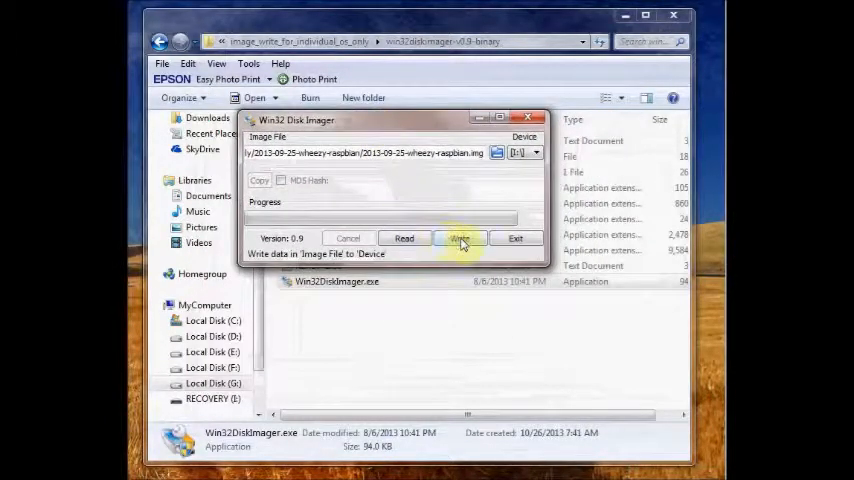
# Write the Raspbian image to the RECOVERY drive I:, confirming the overwrite and acknowledging success
pyautogui.click(462, 241)
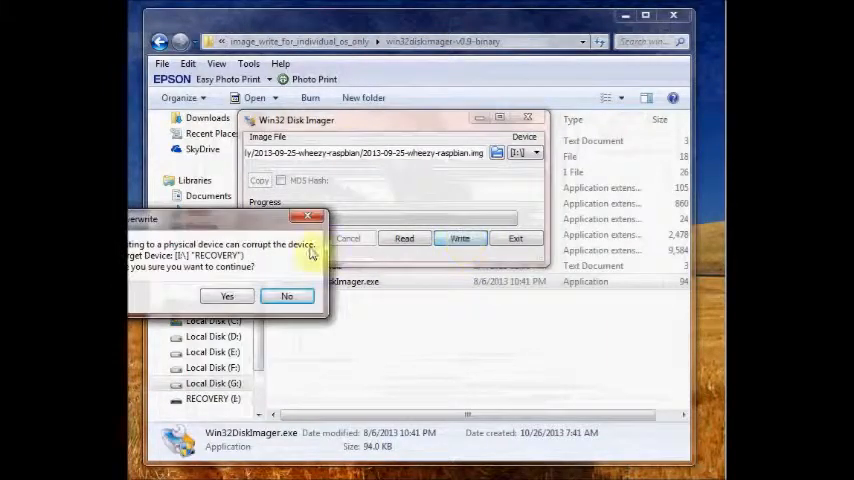
pyautogui.moveTo(300, 206); pyautogui.dragTo(427, 200)
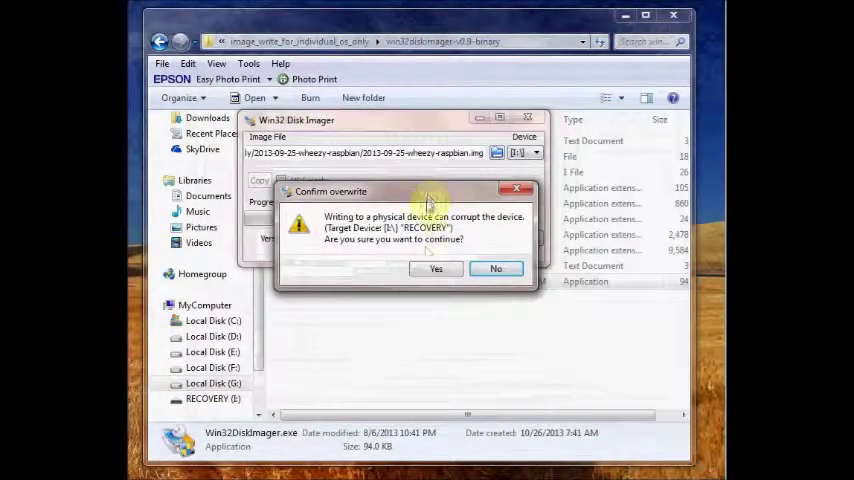
pyautogui.click(437, 269)
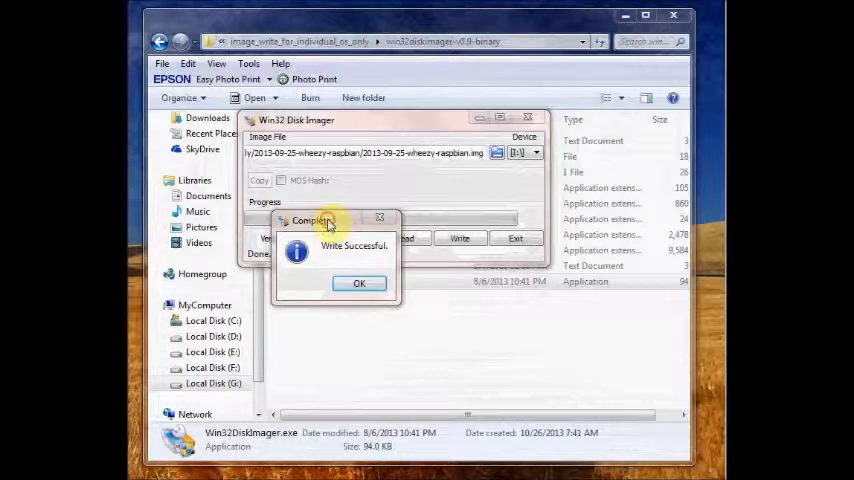
pyautogui.moveTo(328, 222); pyautogui.dragTo(374, 219)
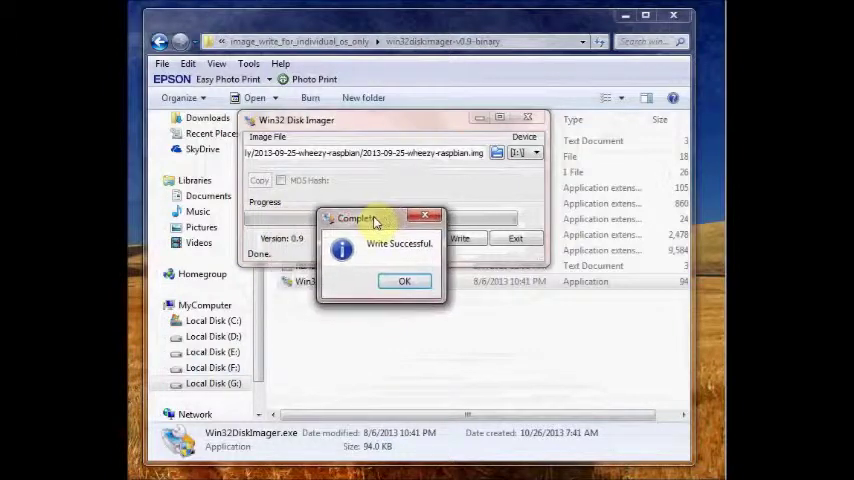
pyautogui.click(405, 282)
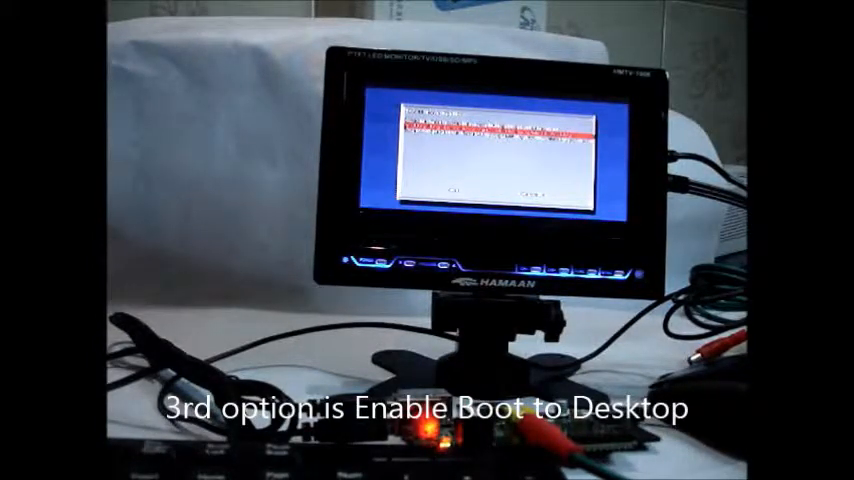
# Confirm the Enable Boot to Desktop choice and move to Ok in raspi-config
pyautogui.press('Return')
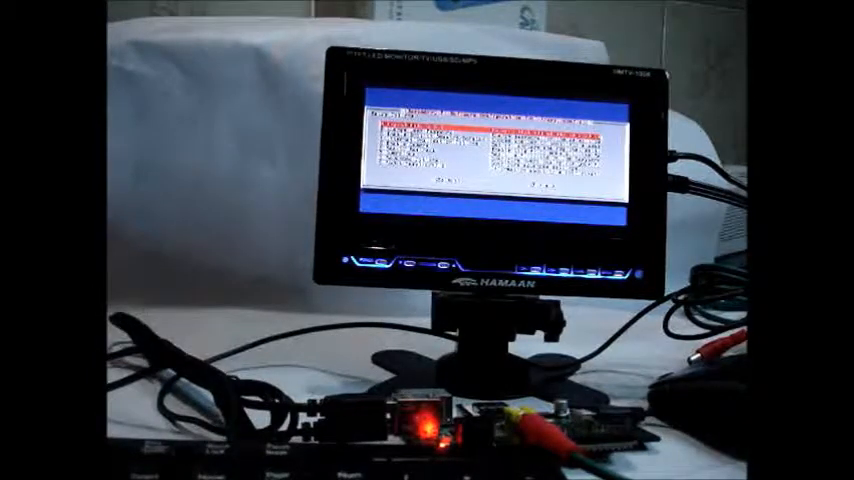
pyautogui.press('Tab')
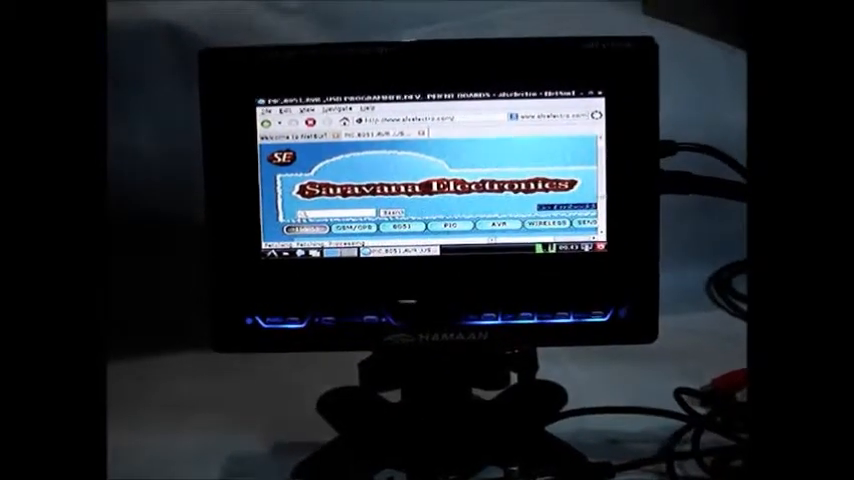
pyautogui.scroll(-3, 591, 200)
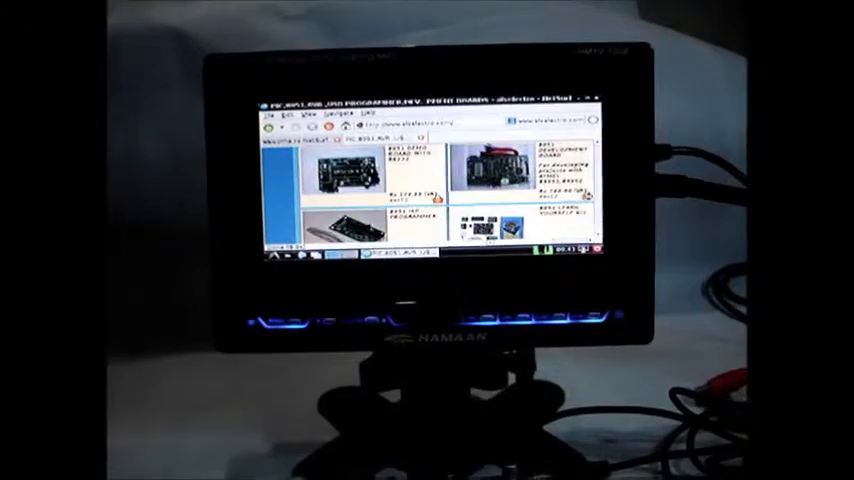
pyautogui.scroll(-3, 430, 200)
pyautogui.scroll(-2, 430, 200)
pyautogui.scroll(-2, 430, 200)
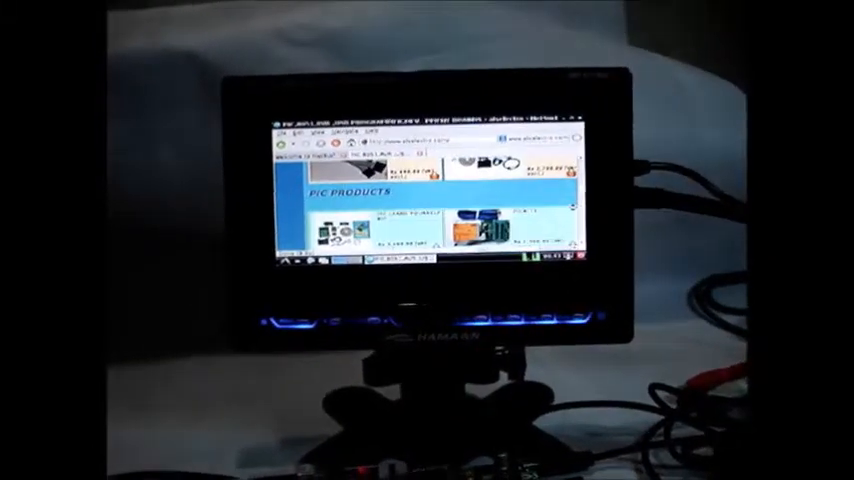
pyautogui.scroll(-2, 430, 200)
pyautogui.scroll(2, 430, 200)
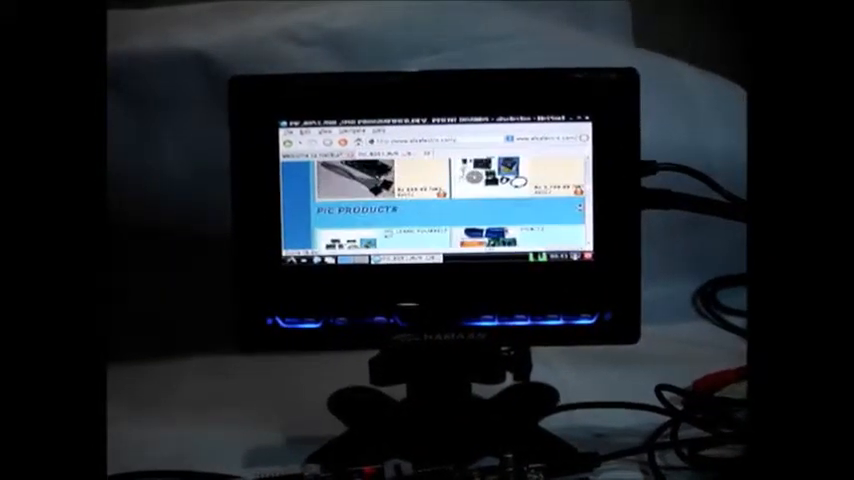